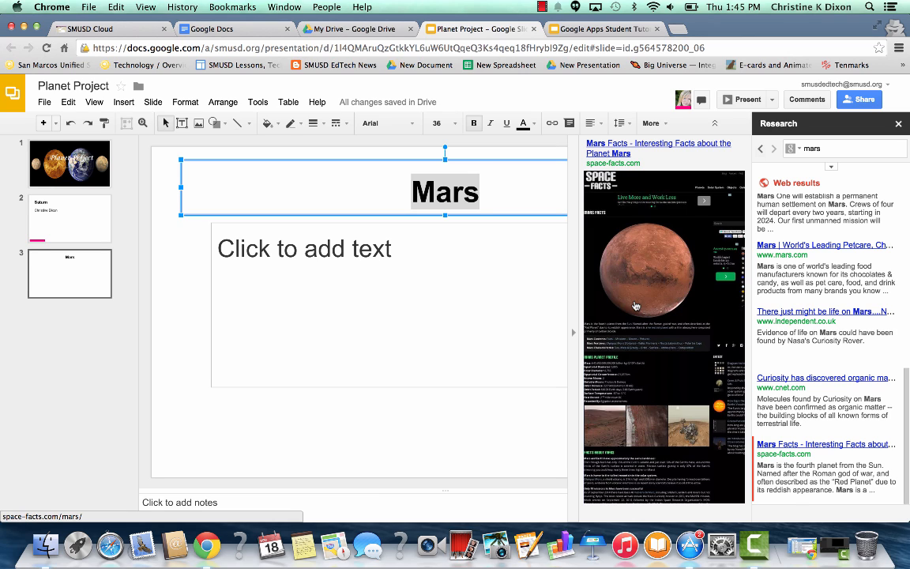
Link the selected Mars title to the space-facts.com web result and check the link's address
mouse_move(810, 457)
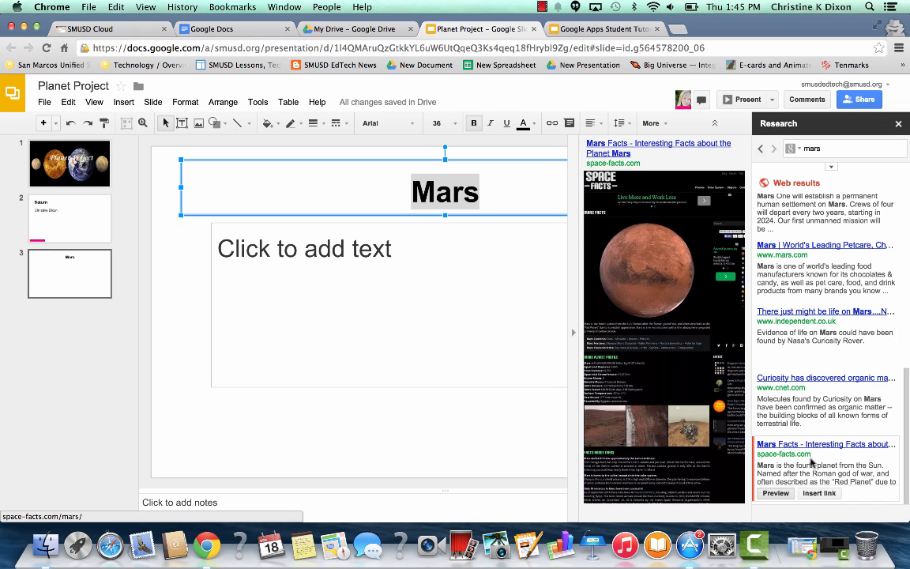
click(819, 493)
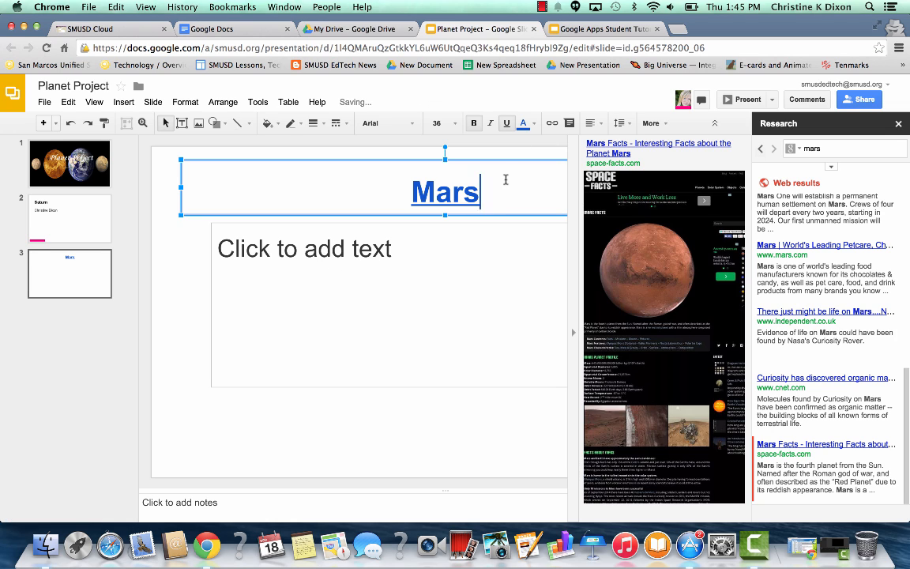
click(446, 194)
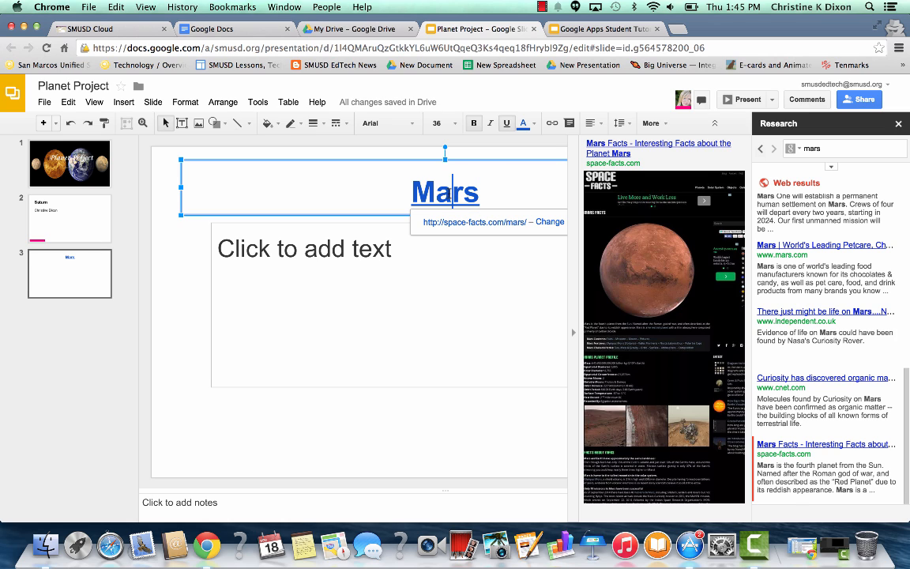
click(486, 195)
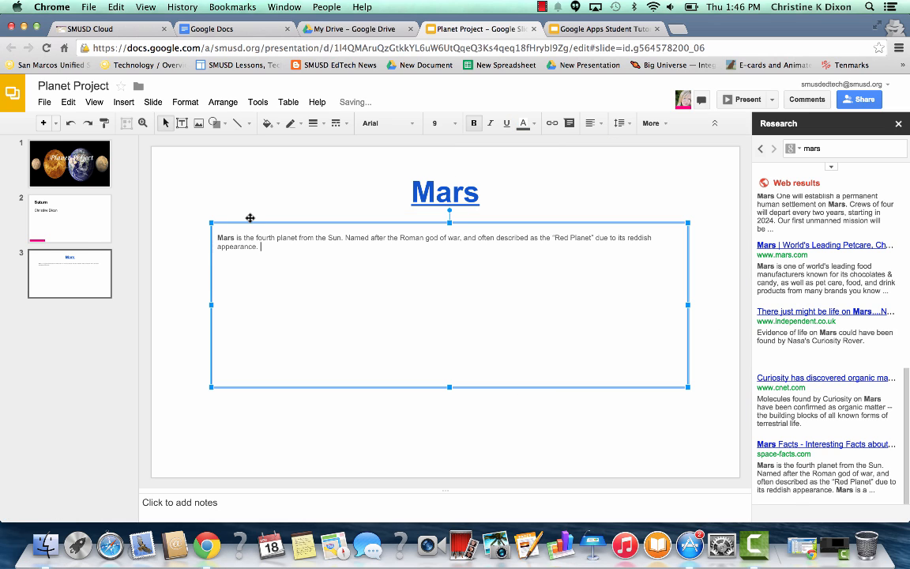
Turn the Mars description into a round-bullet list with an empty second bullet, and shorten its text box to just below the bullets
drag(259, 246, 216, 233)
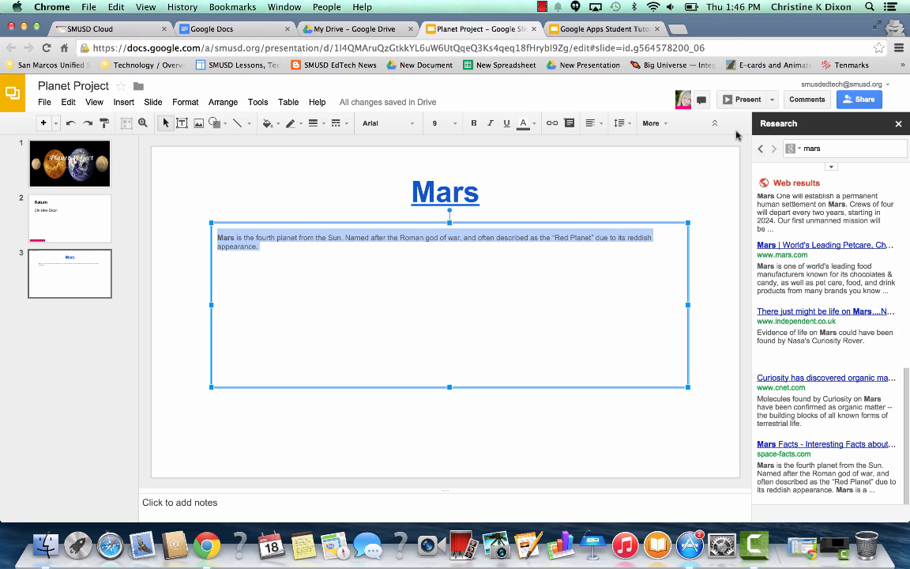
click(651, 123)
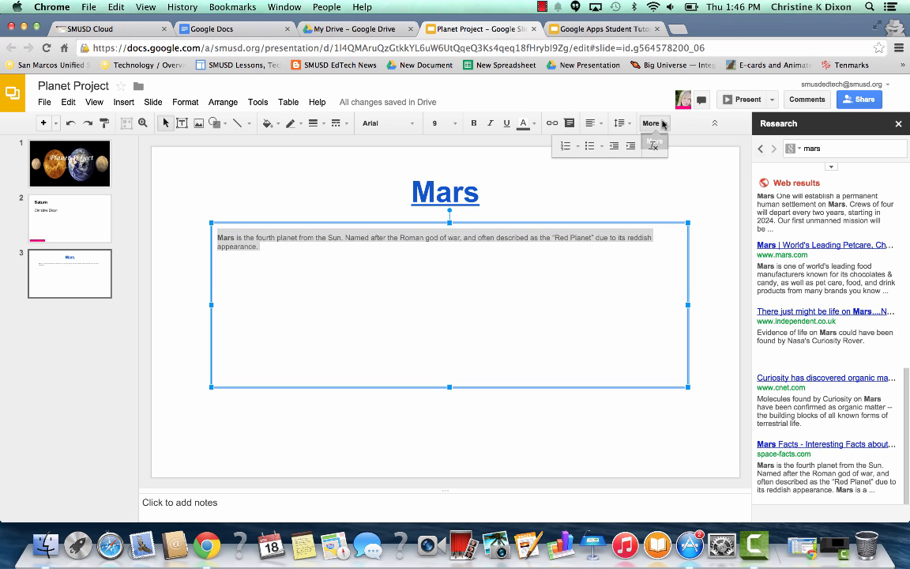
click(602, 147)
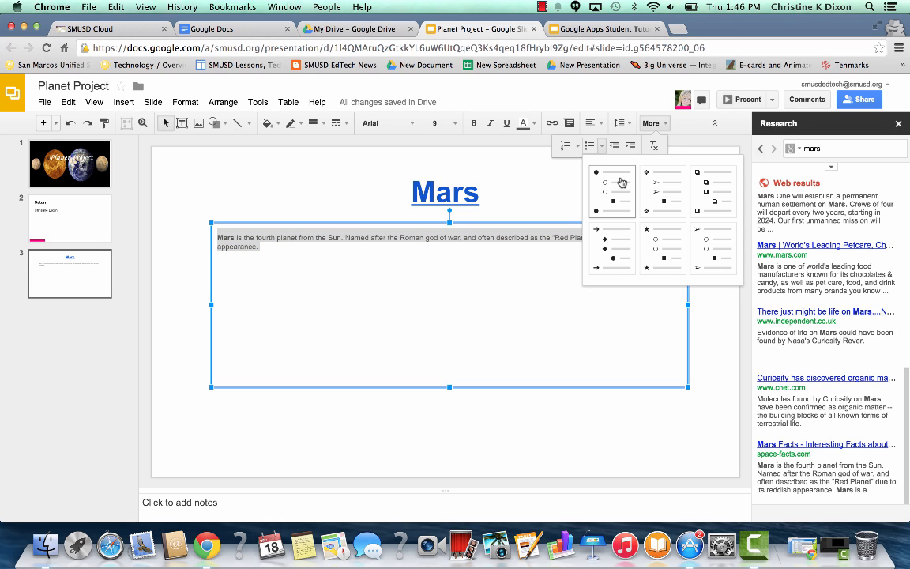
click(621, 179)
click(422, 274)
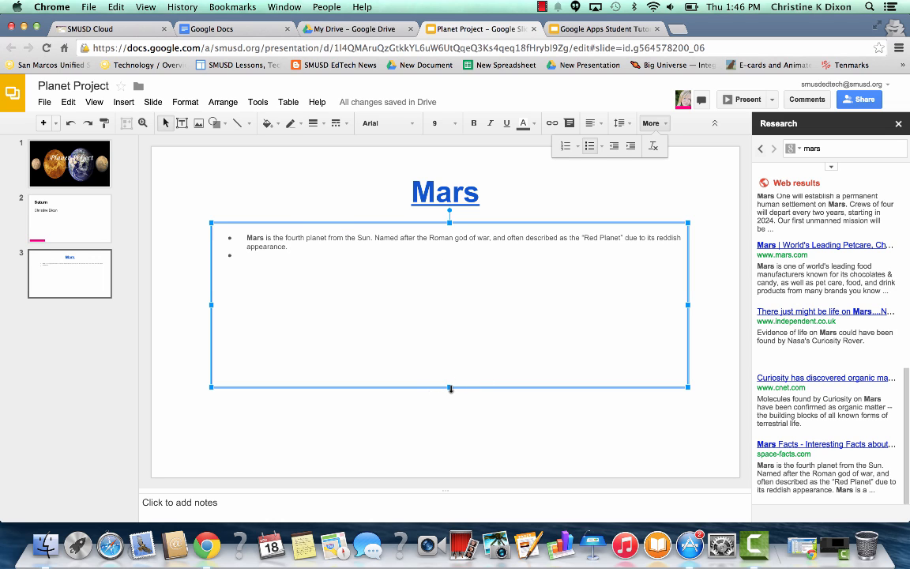
drag(450, 388, 445, 279)
click(292, 289)
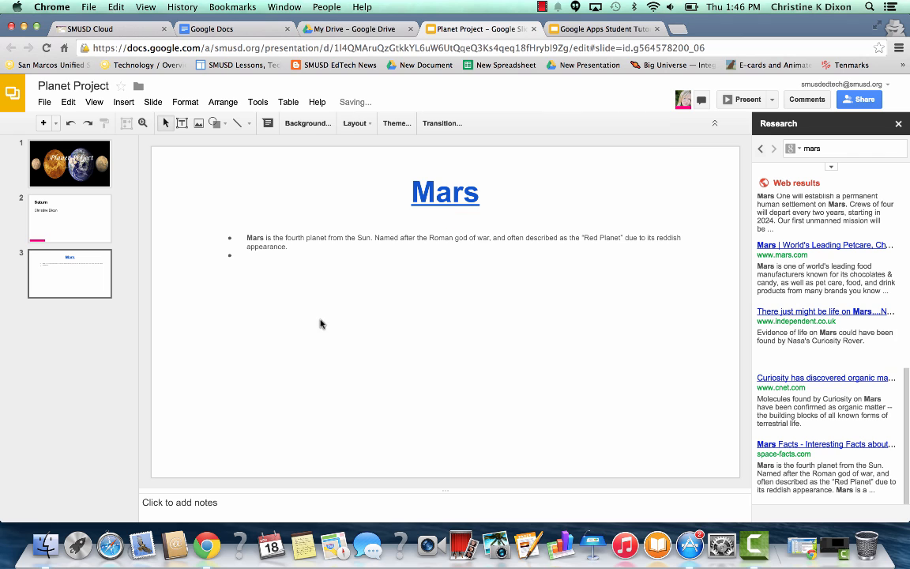
Restrict the mars research to images and insert the full red globe on black onto the slide
click(797, 150)
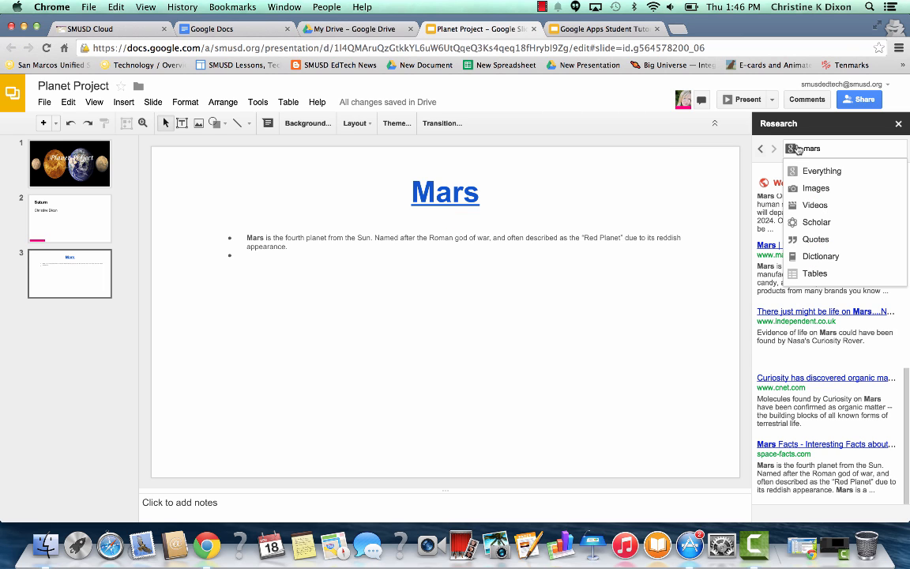
click(806, 188)
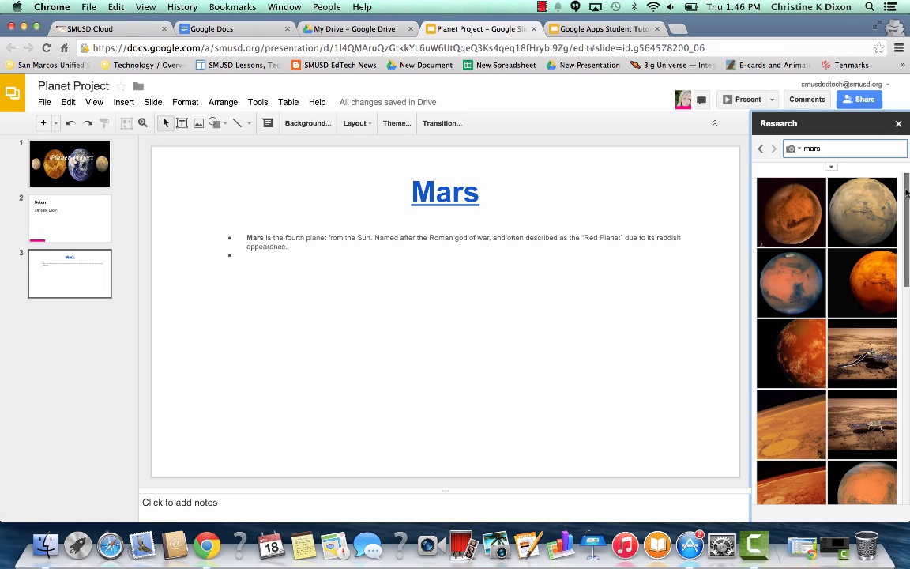
scroll(906, 192, down, 5)
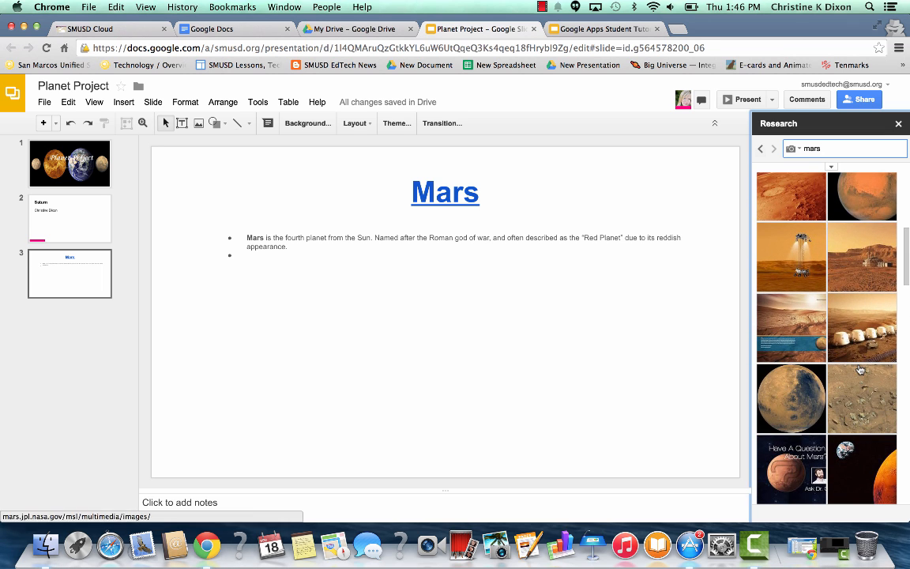
scroll(861, 370, down, 5)
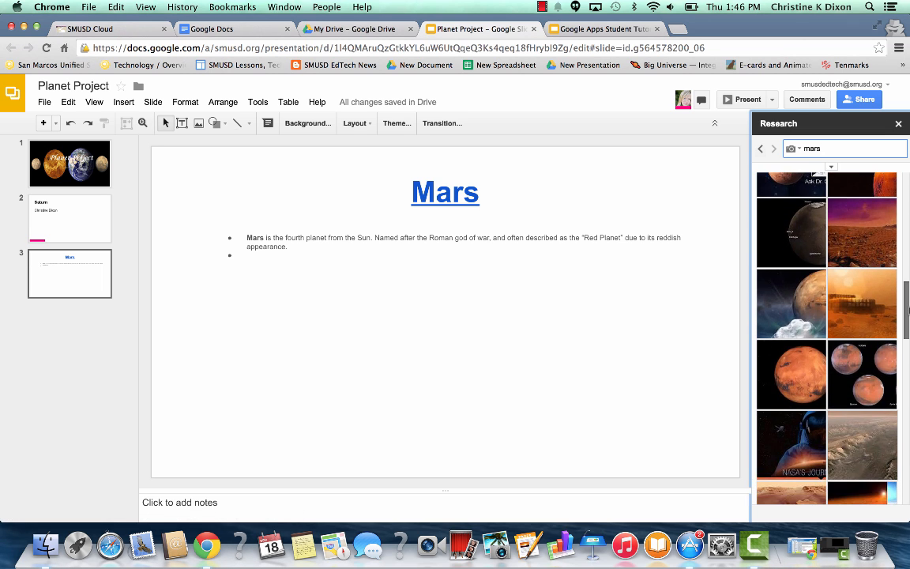
drag(772, 360, 425, 324)
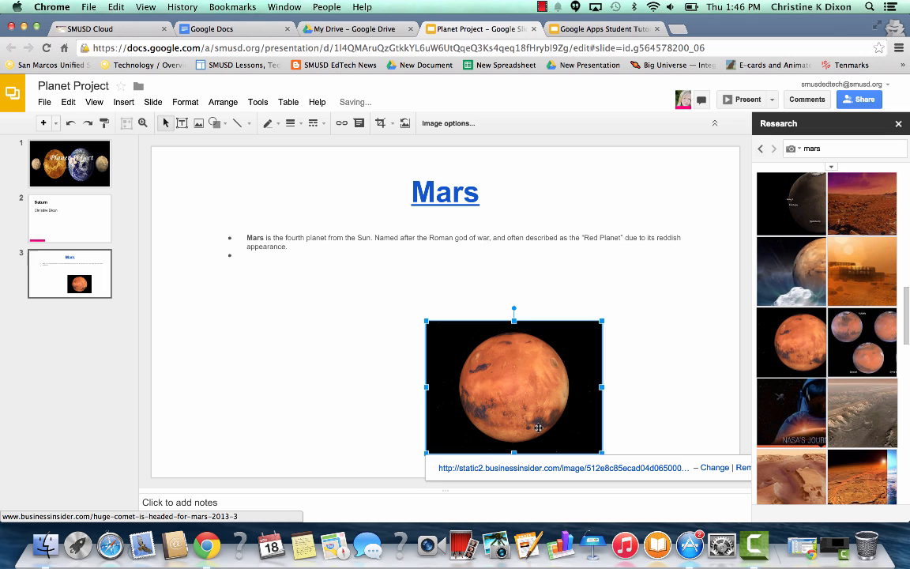
click(713, 391)
Shrink the inserted Mars image slightly and place it below the bulleted text in the slide's left half
click(526, 416)
drag(526, 417, 337, 383)
drag(365, 418, 328, 390)
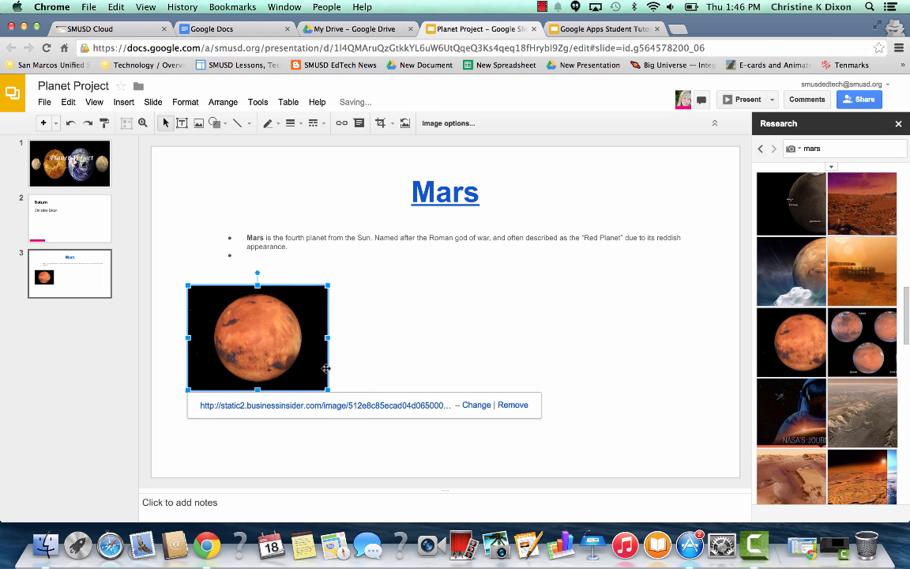
click(382, 358)
click(280, 358)
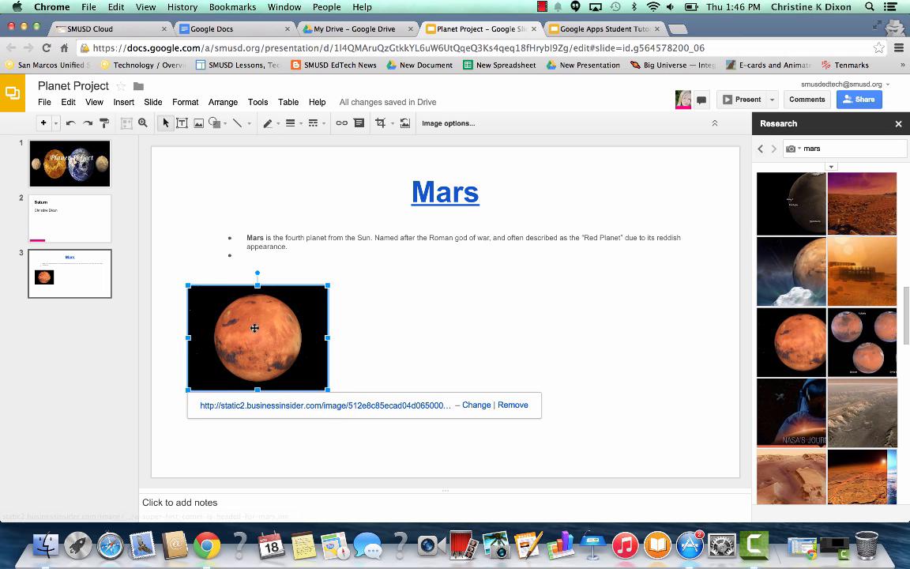
drag(254, 325, 294, 366)
click(719, 369)
click(627, 314)
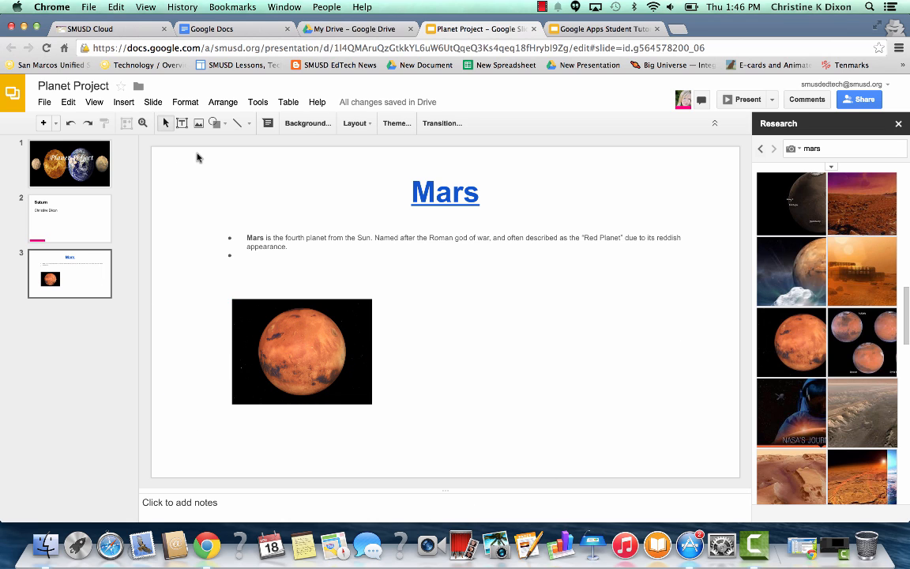
Compare the formatting and arranging options offered with nothing selected to the formatting options for the selected Mars description
click(183, 102)
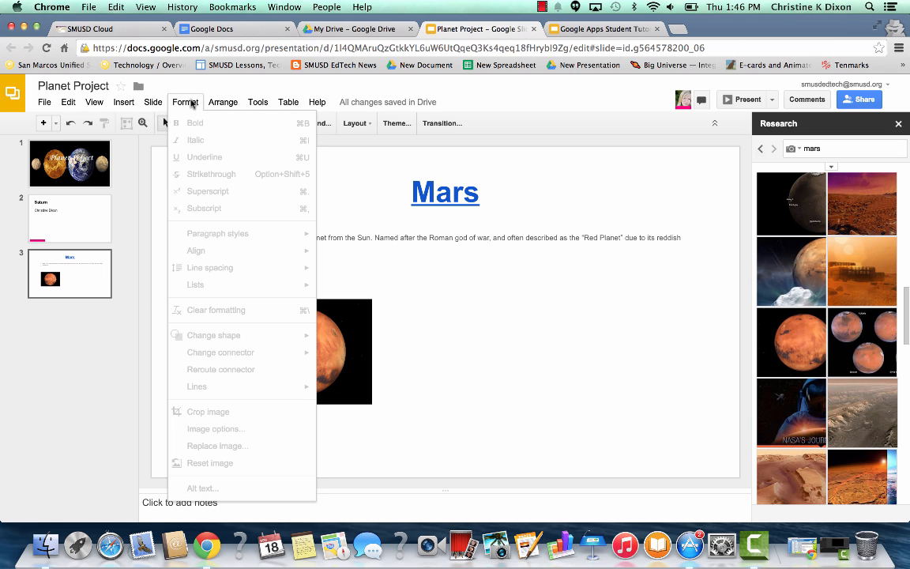
mouse_move(162, 102)
click(275, 202)
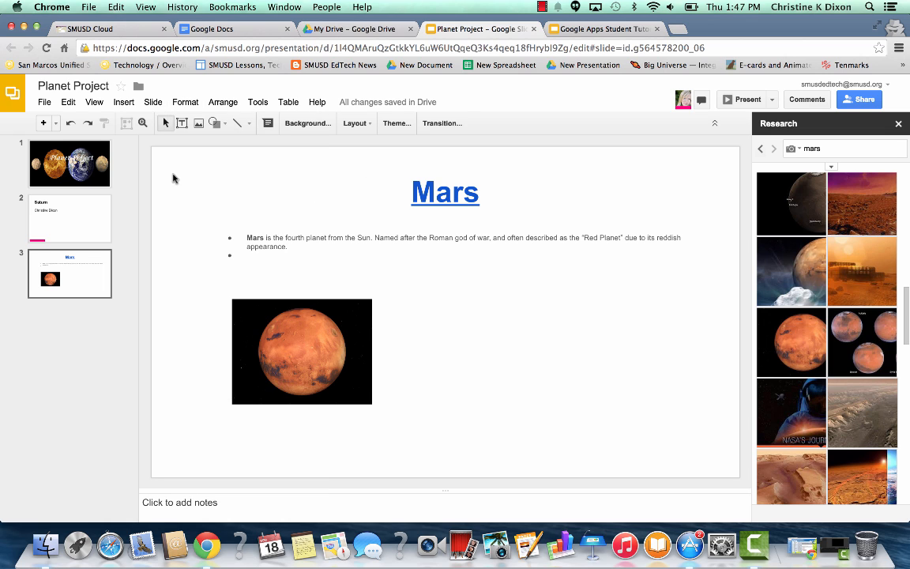
click(182, 102)
mouse_move(217, 100)
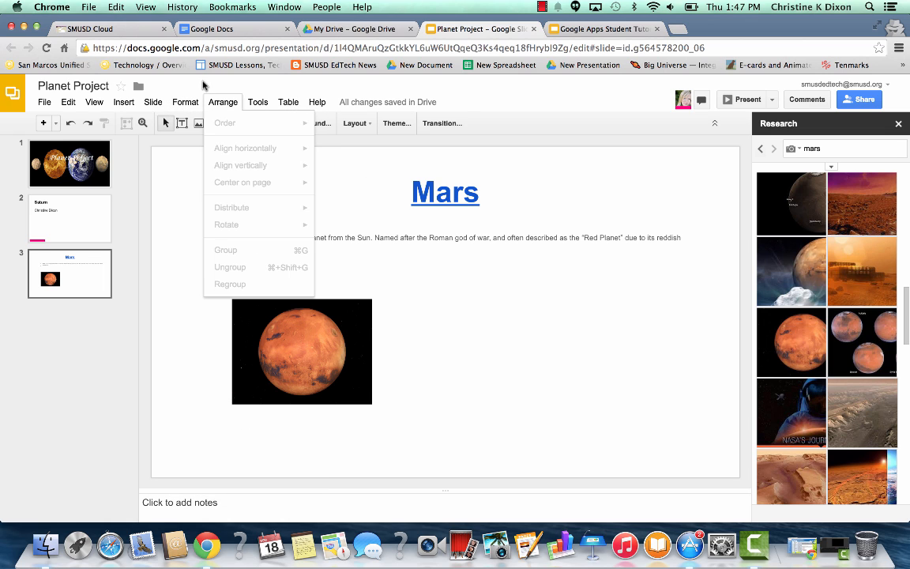
mouse_move(185, 100)
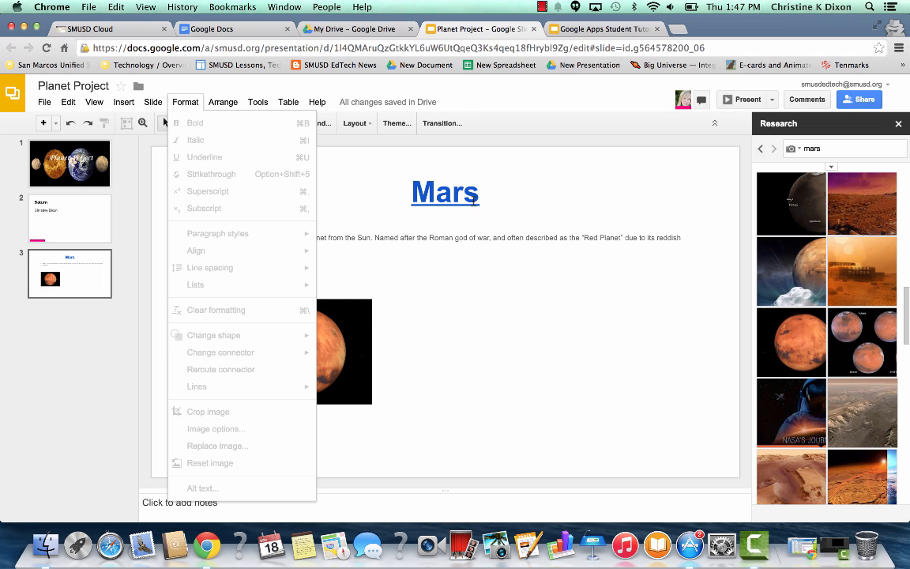
click(413, 238)
drag(337, 259, 247, 238)
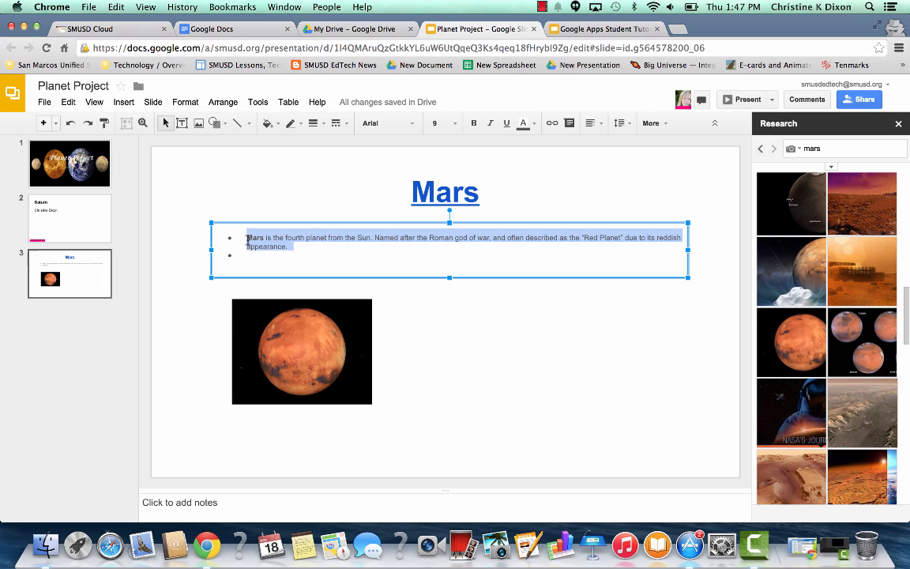
click(186, 103)
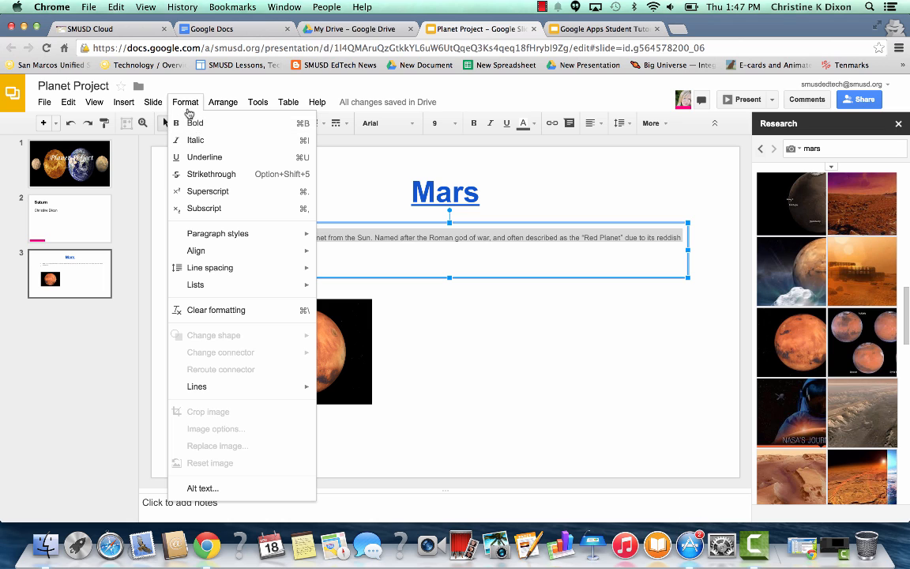
click(504, 335)
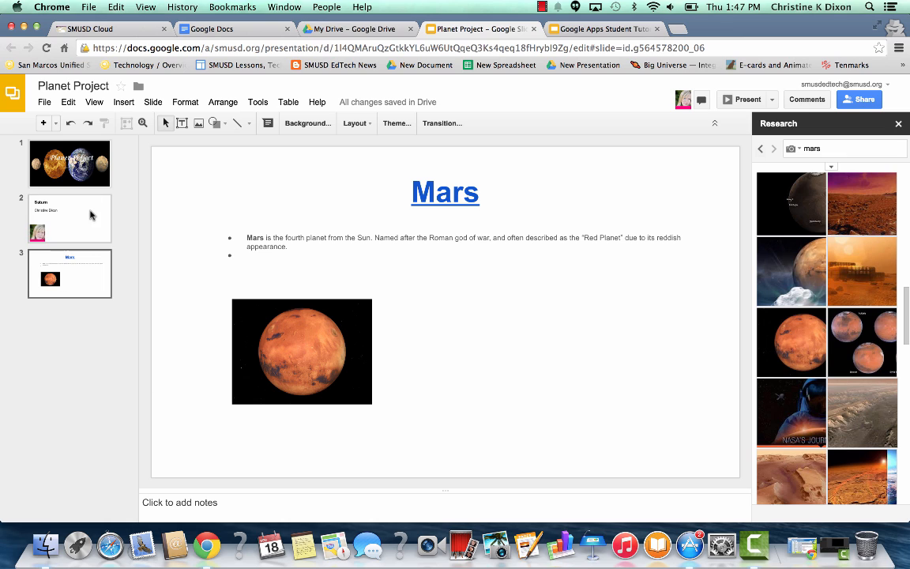
Look at the speaker notes field and at the comment options for the Mars description
click(188, 503)
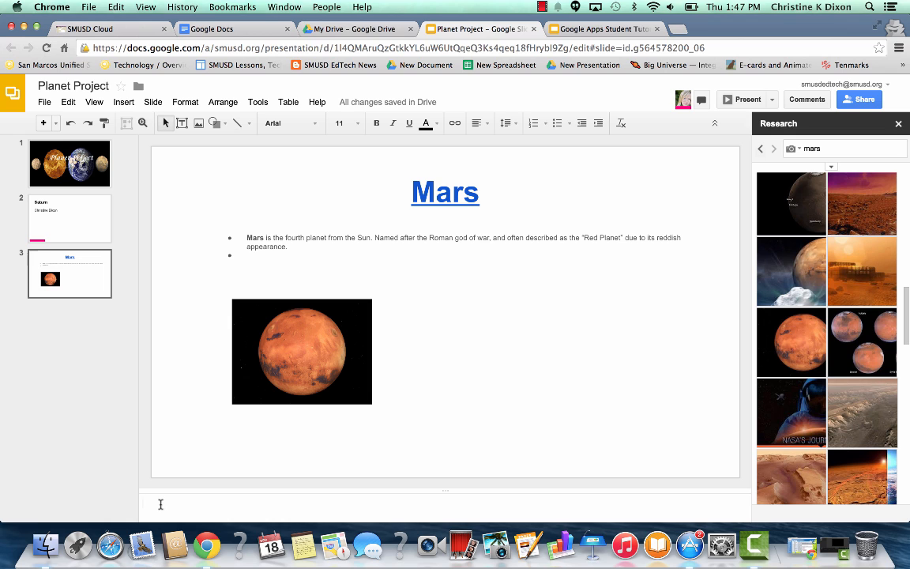
click(807, 100)
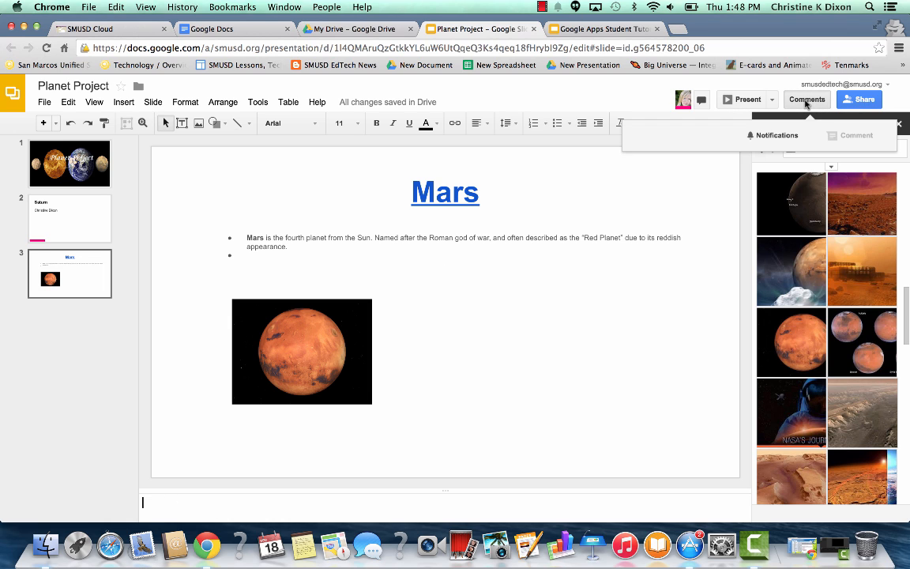
click(455, 238)
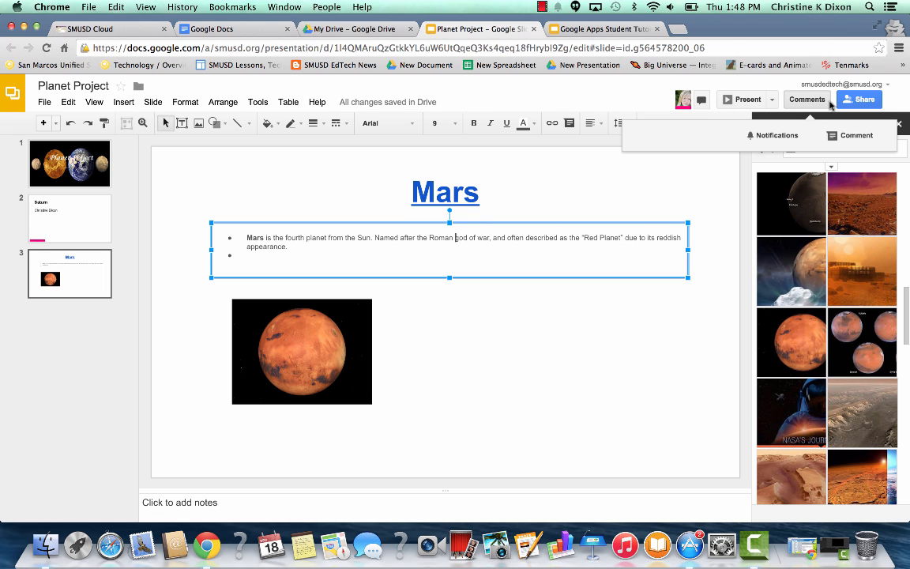
click(285, 329)
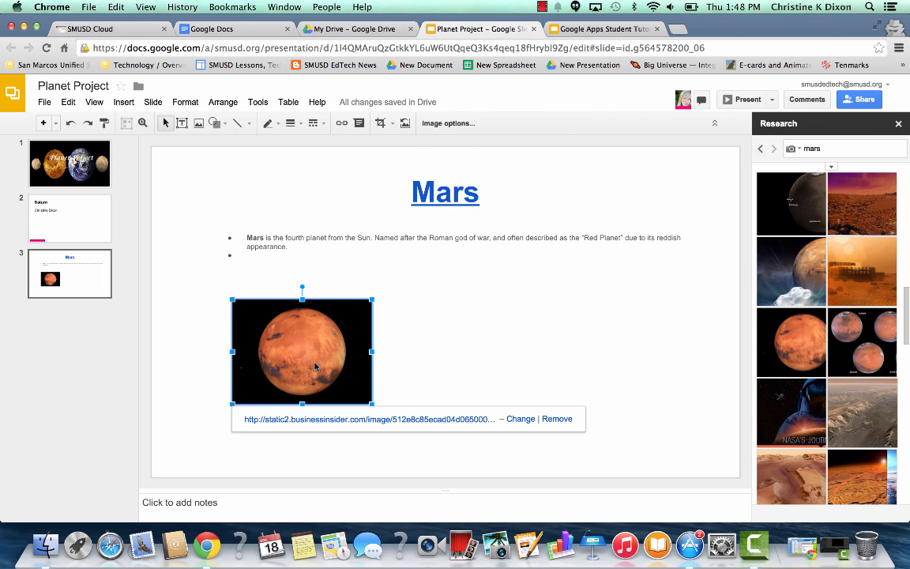
right_click(328, 307)
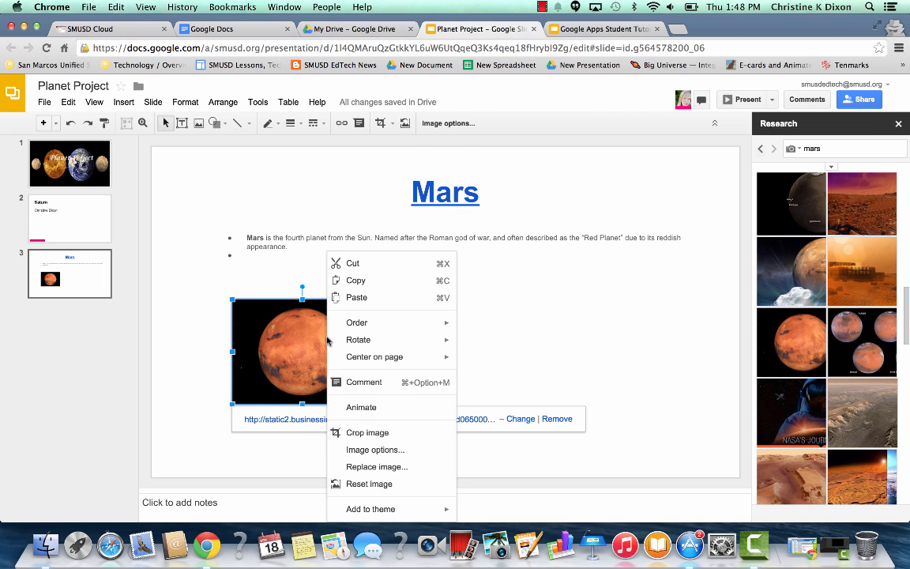
click(370, 382)
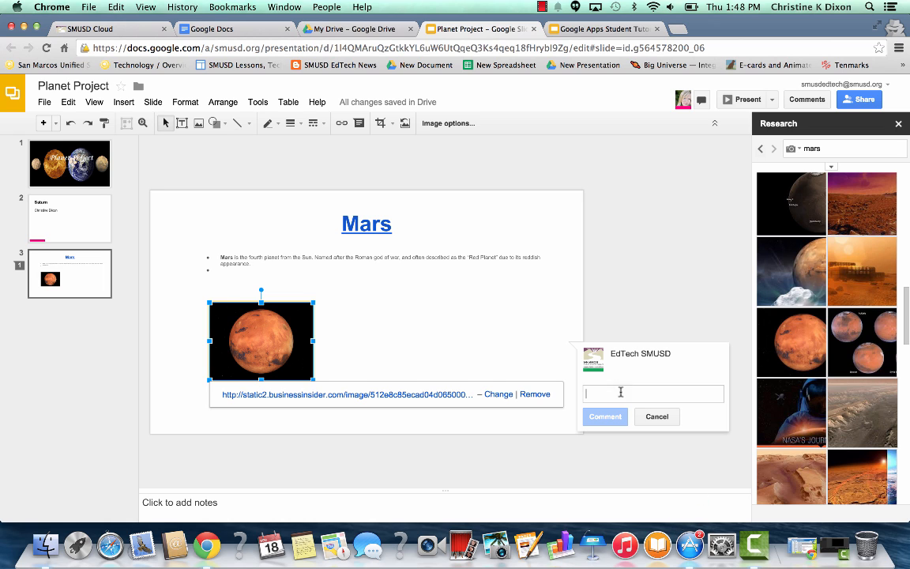
click(417, 276)
Animate the Mars image with a Fly in effect on click and raise its speed further toward Fast
right_click(301, 343)
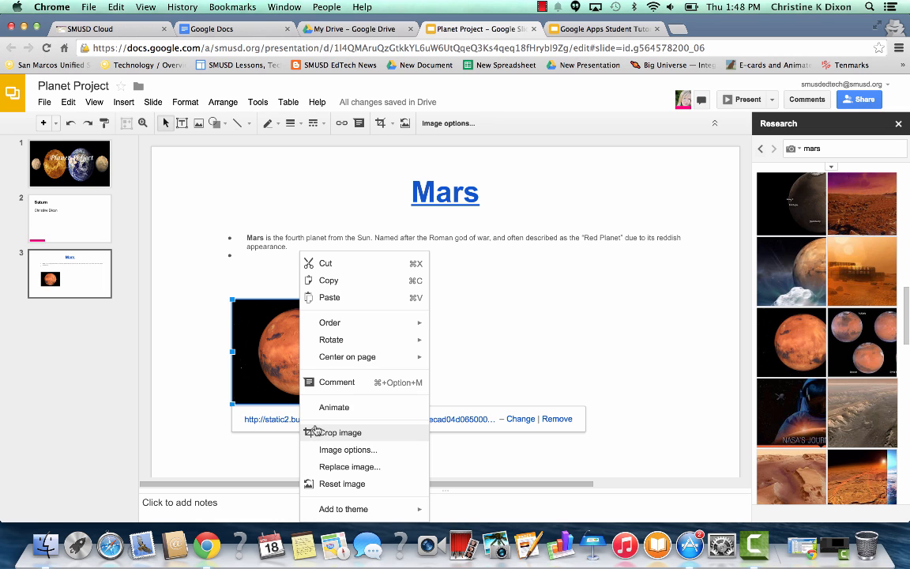
click(345, 406)
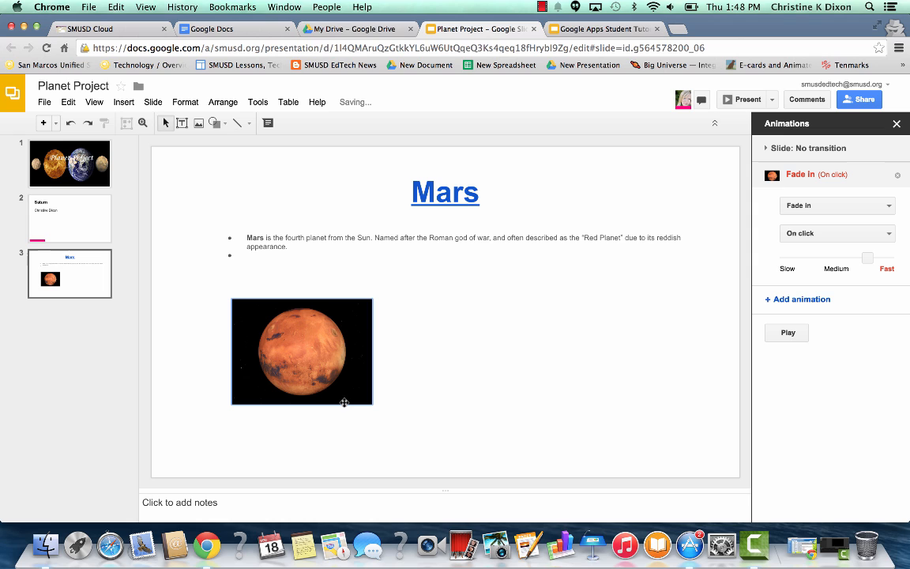
click(884, 206)
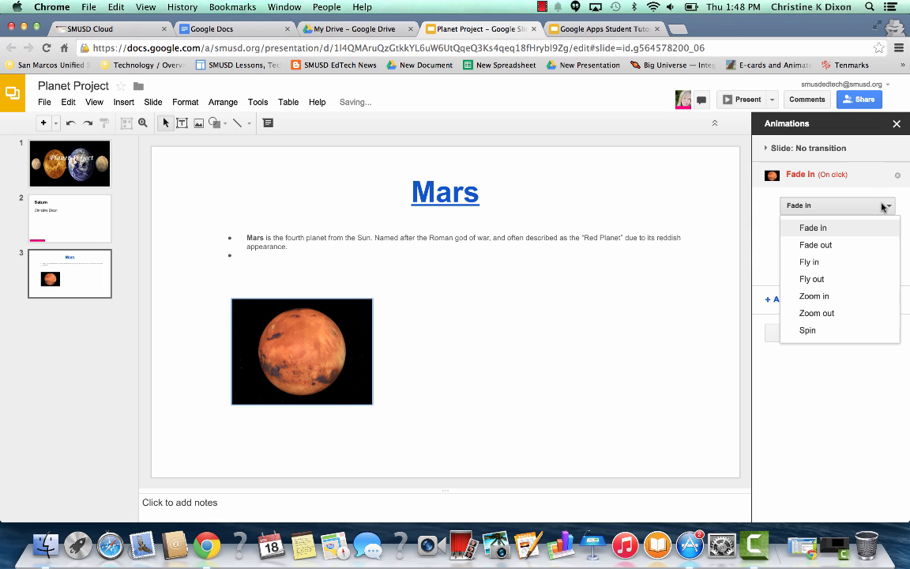
click(866, 262)
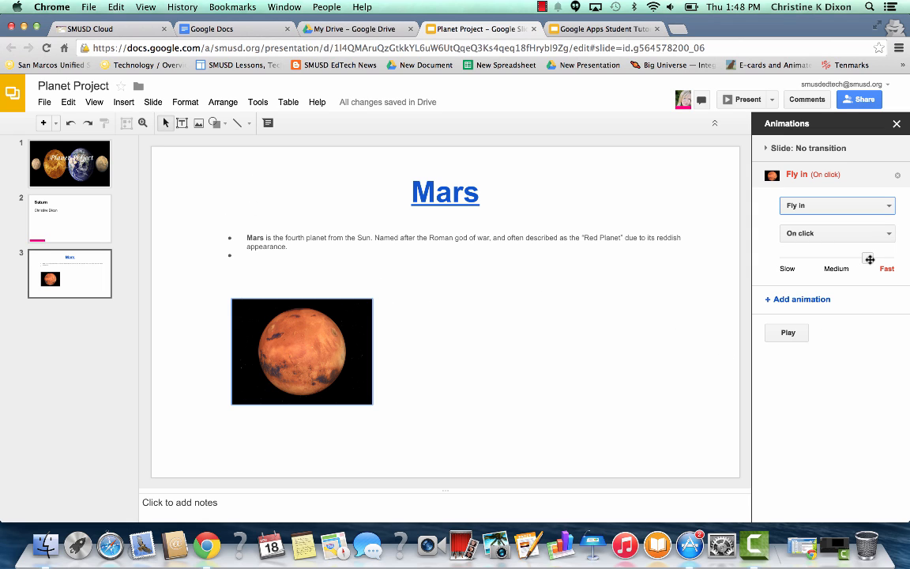
drag(869, 257, 884, 260)
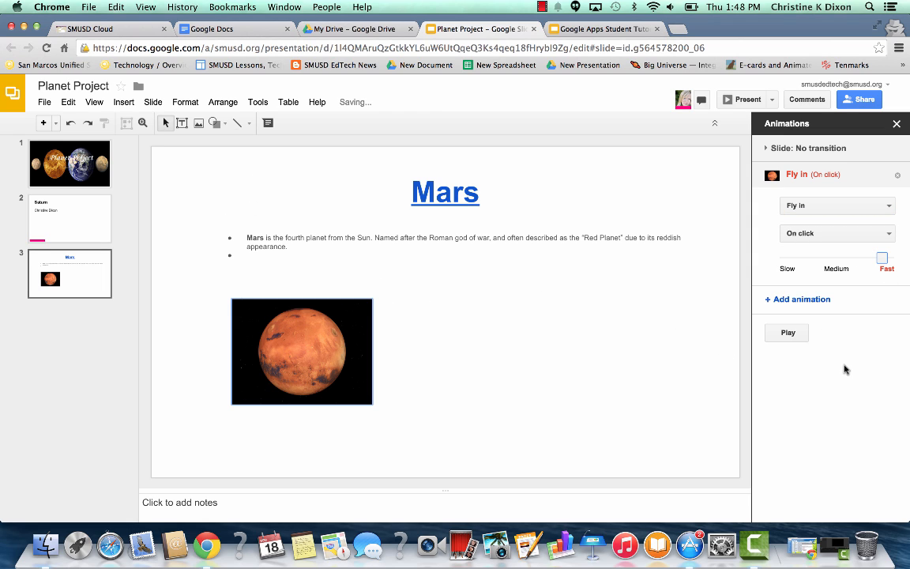
Animate the Mars title box with a Fade in effect that starts on click
click(488, 267)
click(484, 193)
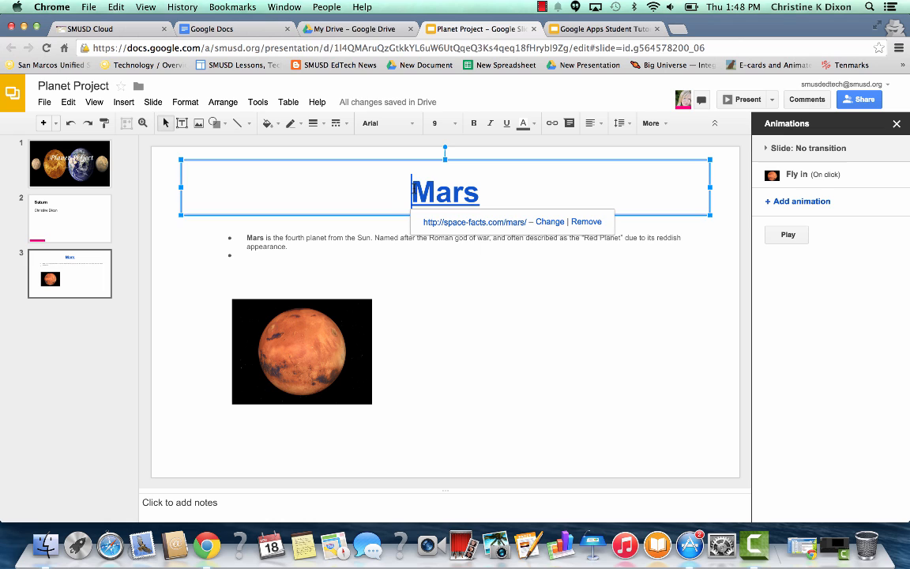
double_click(486, 193)
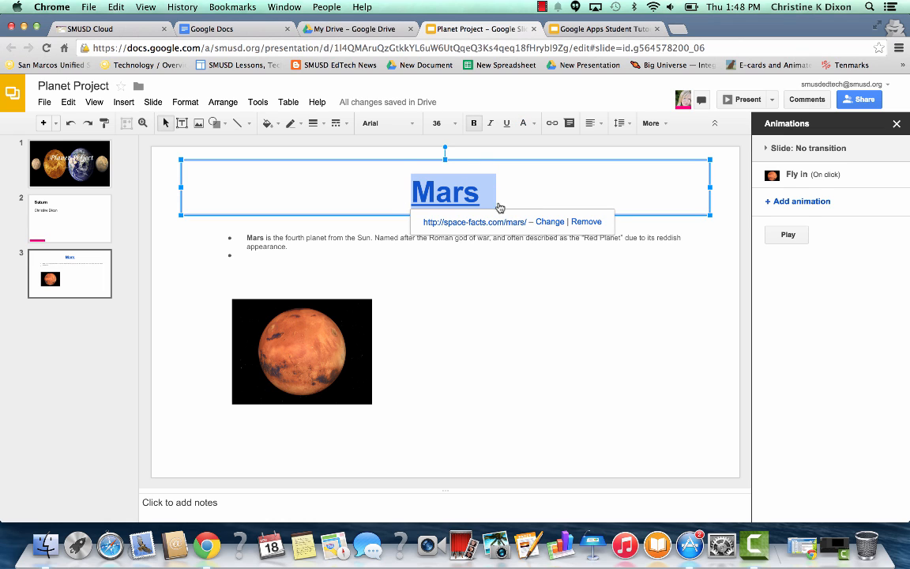
right_click(451, 189)
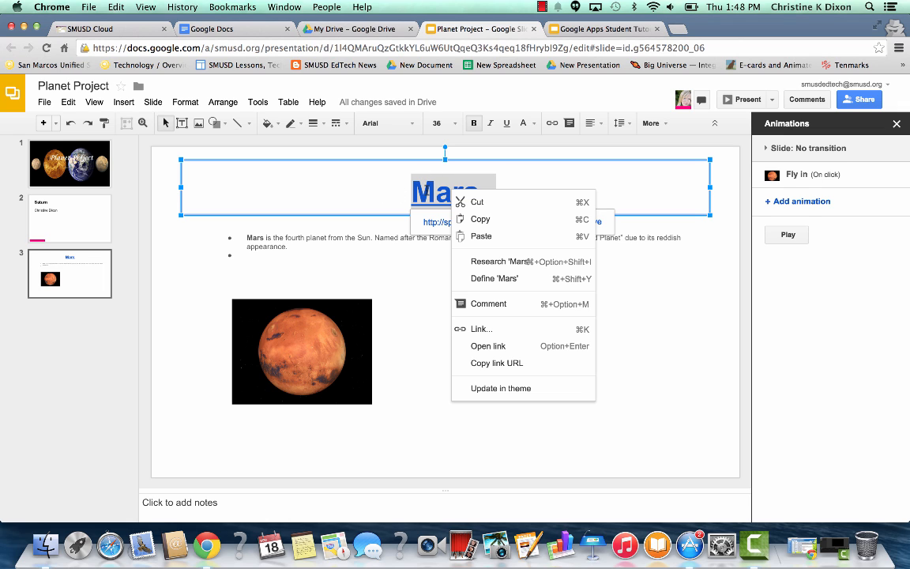
click(455, 189)
click(492, 159)
right_click(494, 161)
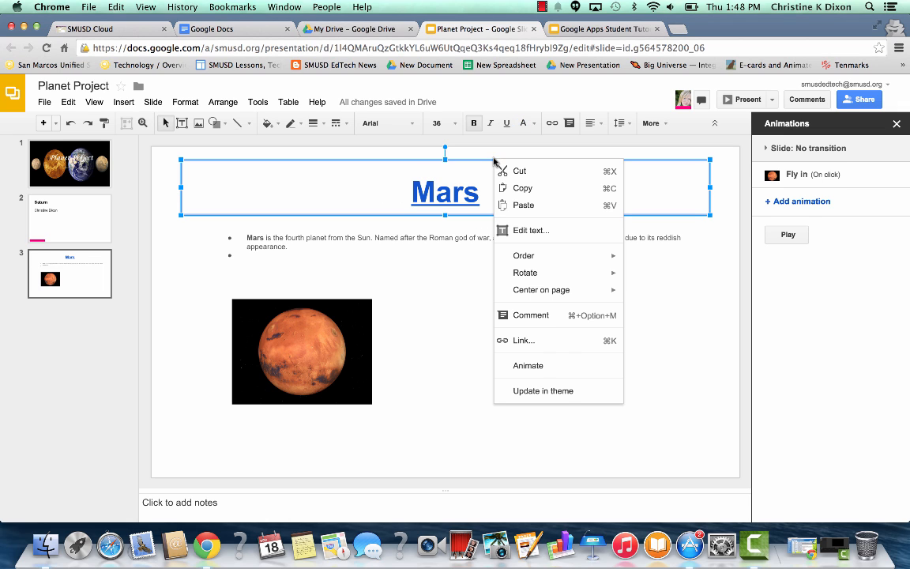
click(528, 365)
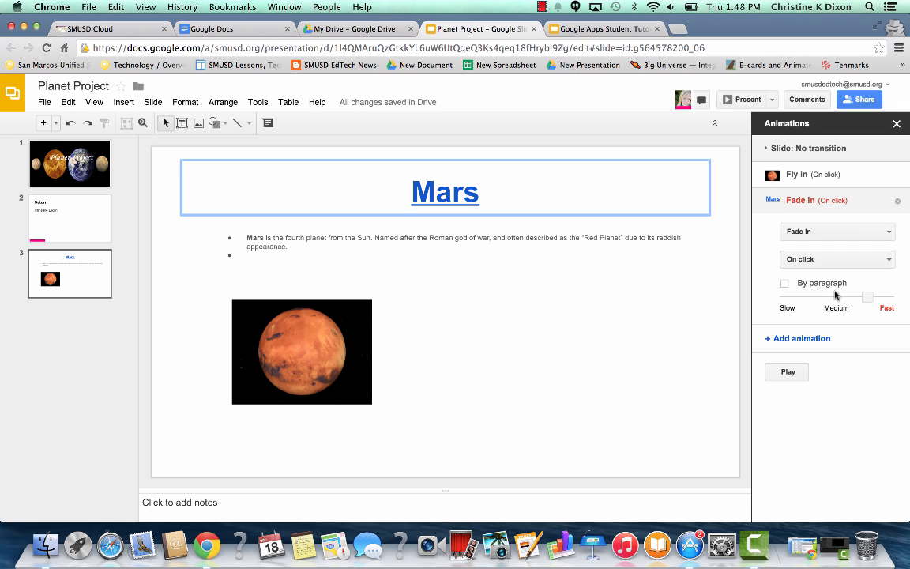
Preview the Mars slide's image and title animations in sequence and stop the playback
click(786, 375)
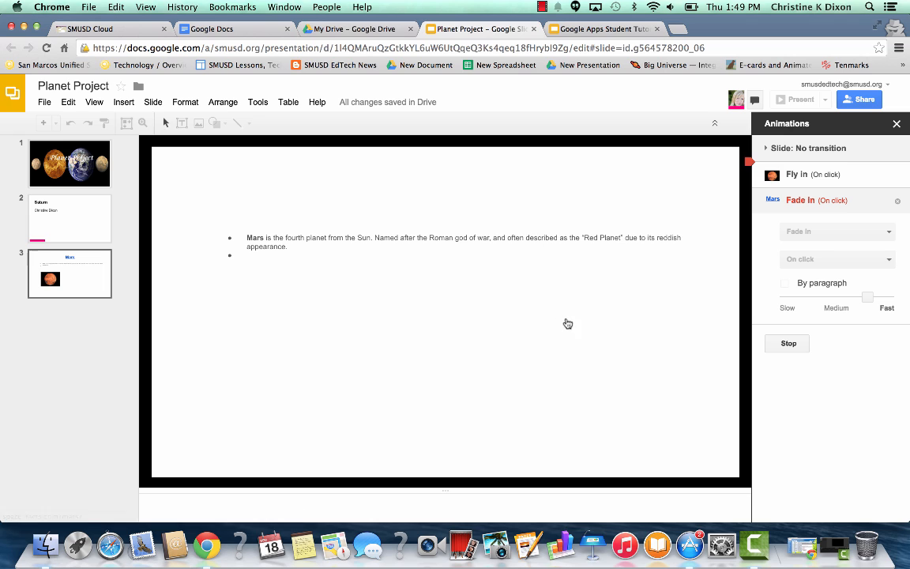
click(683, 307)
click(683, 308)
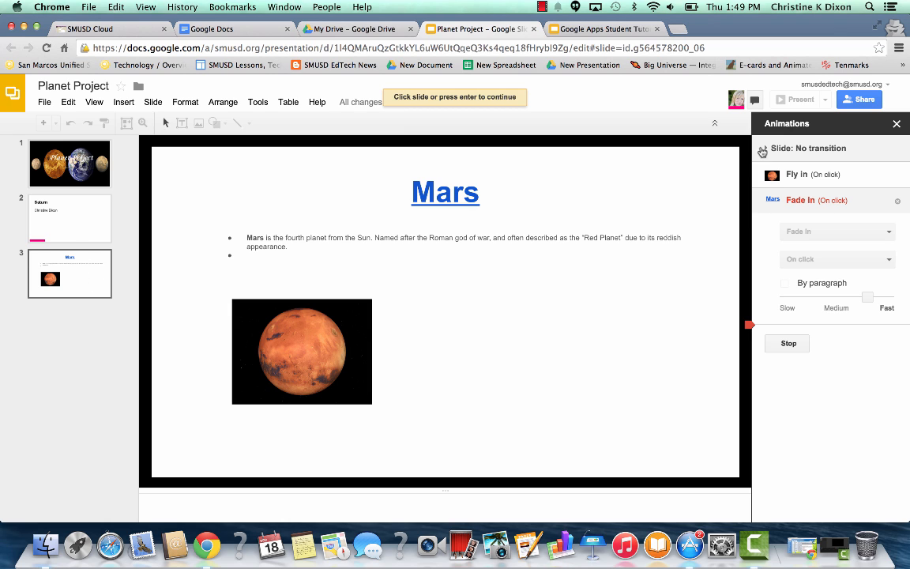
click(798, 342)
Move the Mars image to the horizontal center of the slide, below the bulleted text
right_click(79, 265)
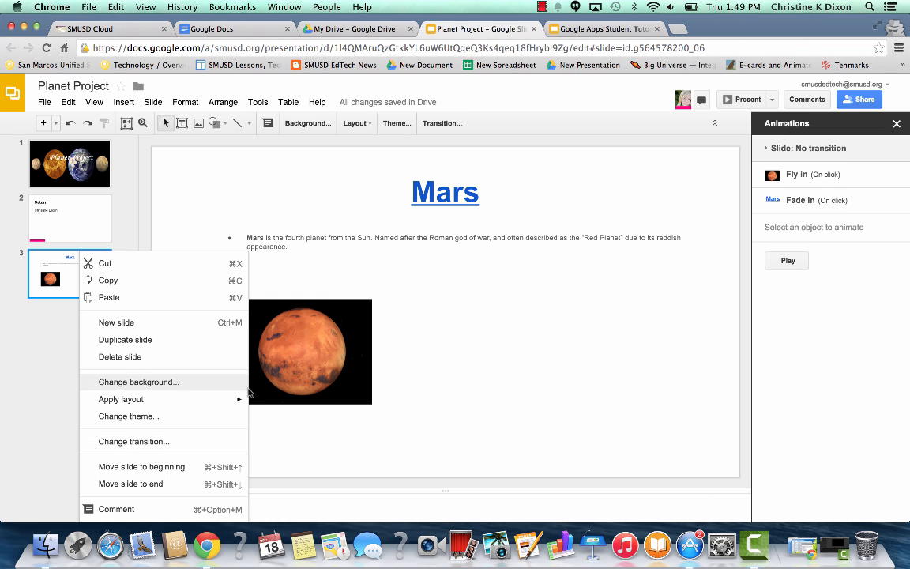
click(452, 266)
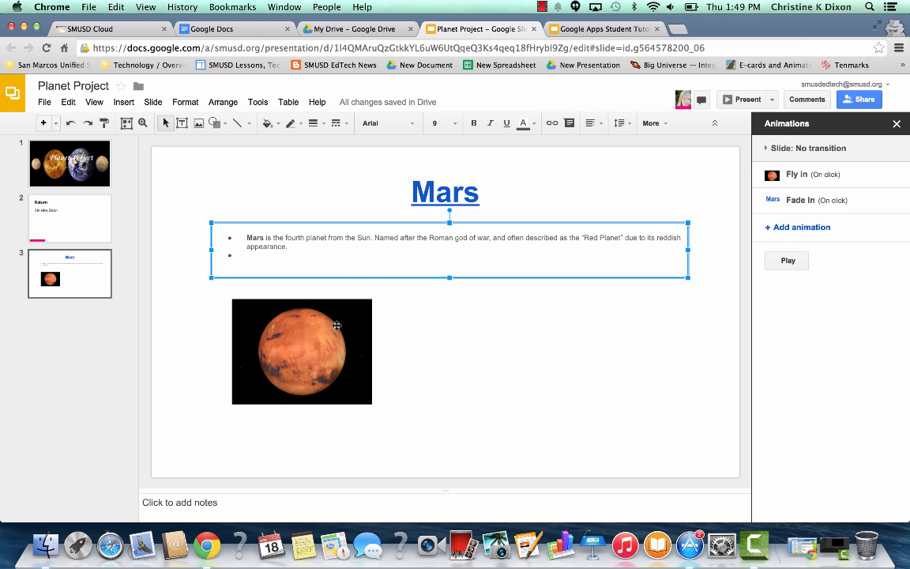
drag(337, 324, 485, 356)
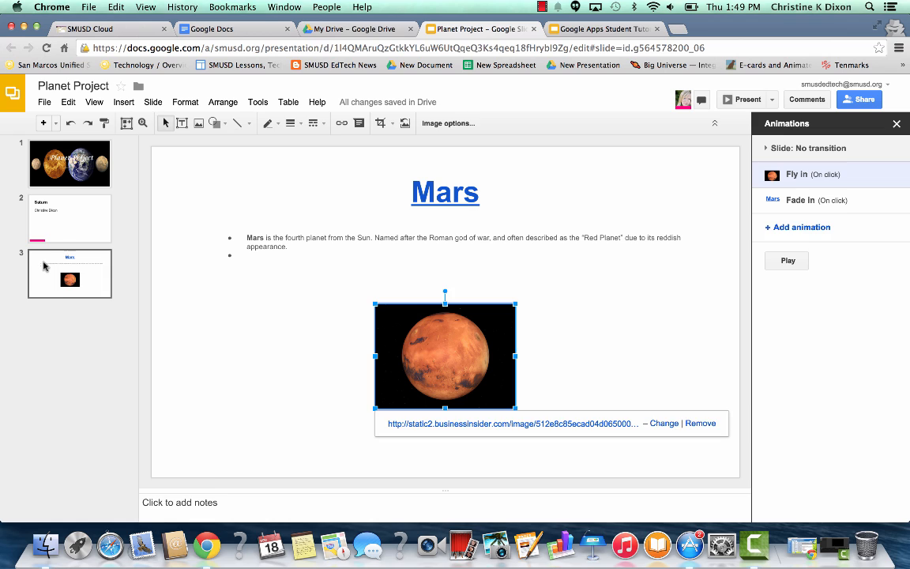
Give the Mars slide a Slide from right transition and preview it
right_click(44, 266)
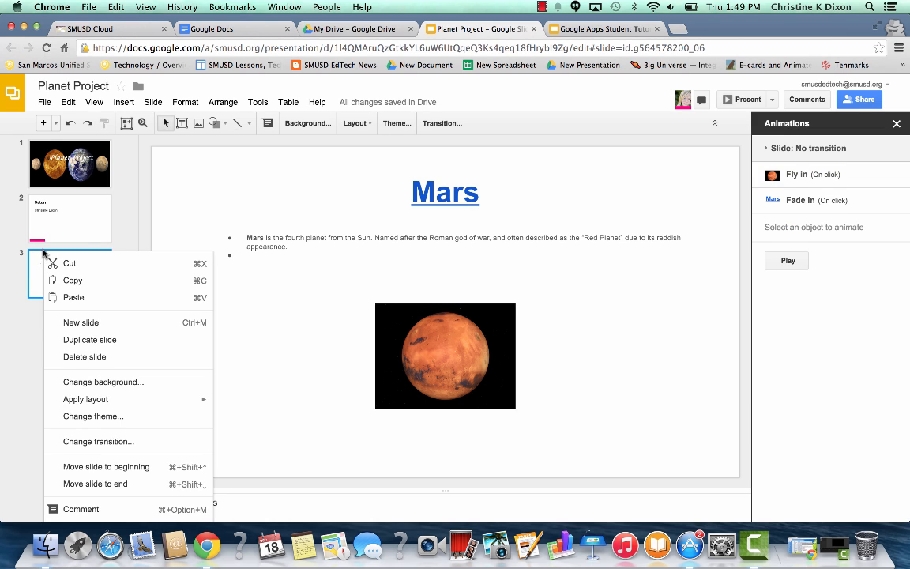
click(113, 443)
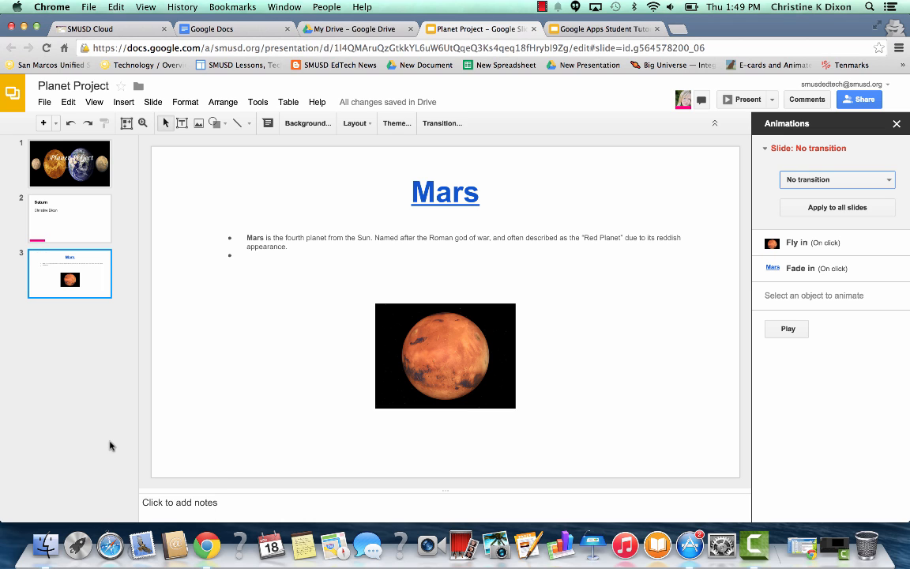
click(817, 180)
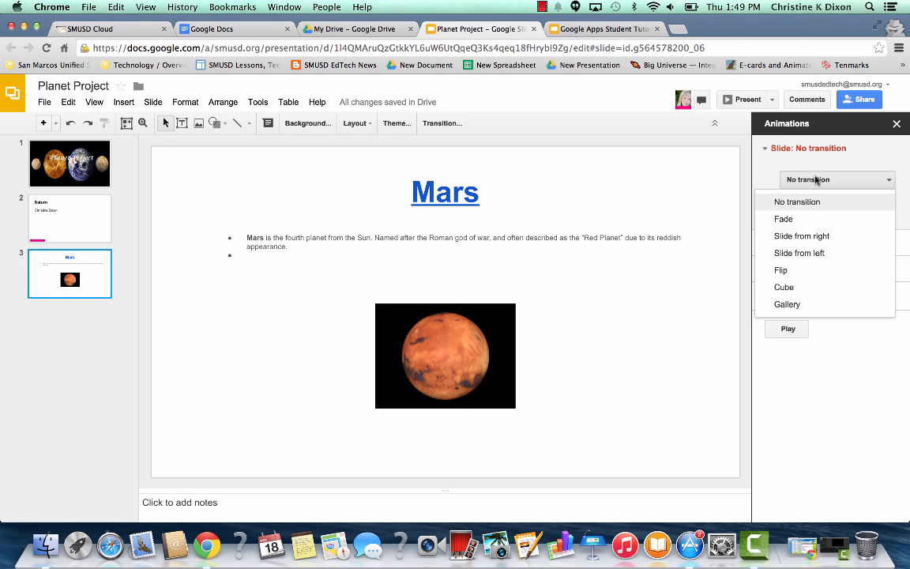
click(834, 242)
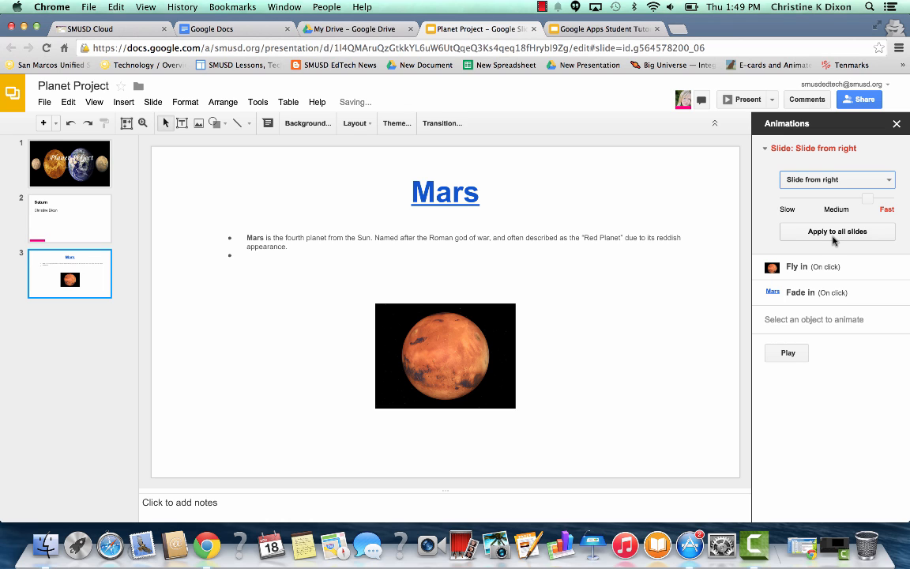
click(788, 356)
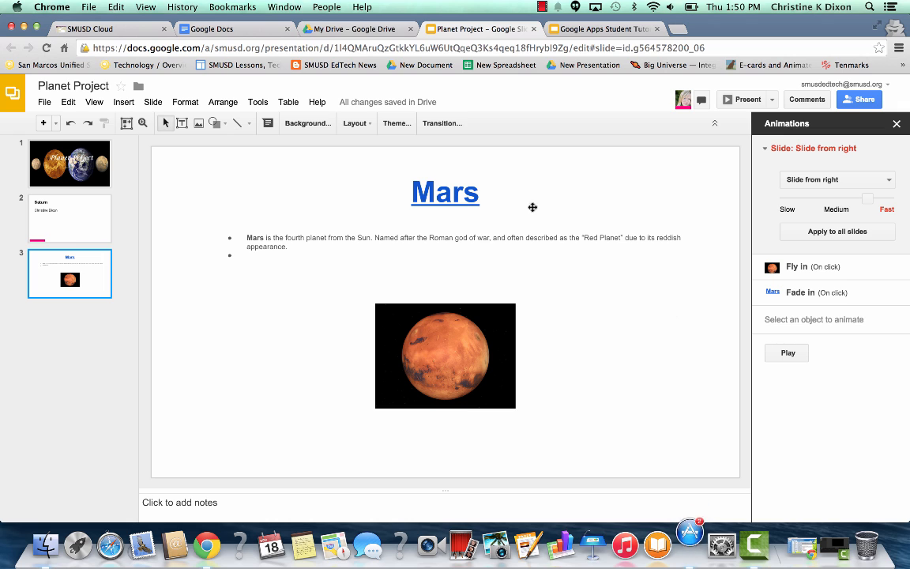
Look at the spelling, research and dictionary tools offered for the presentation
click(257, 102)
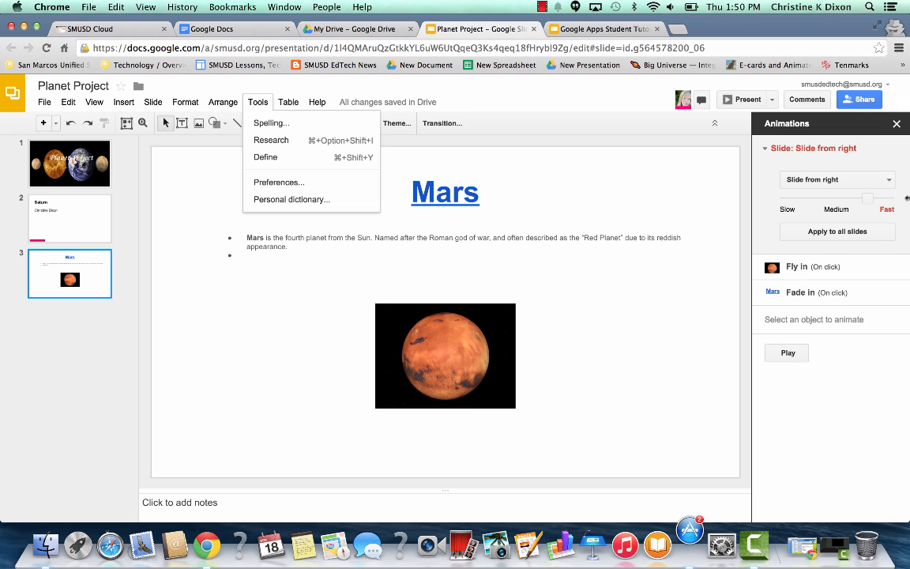